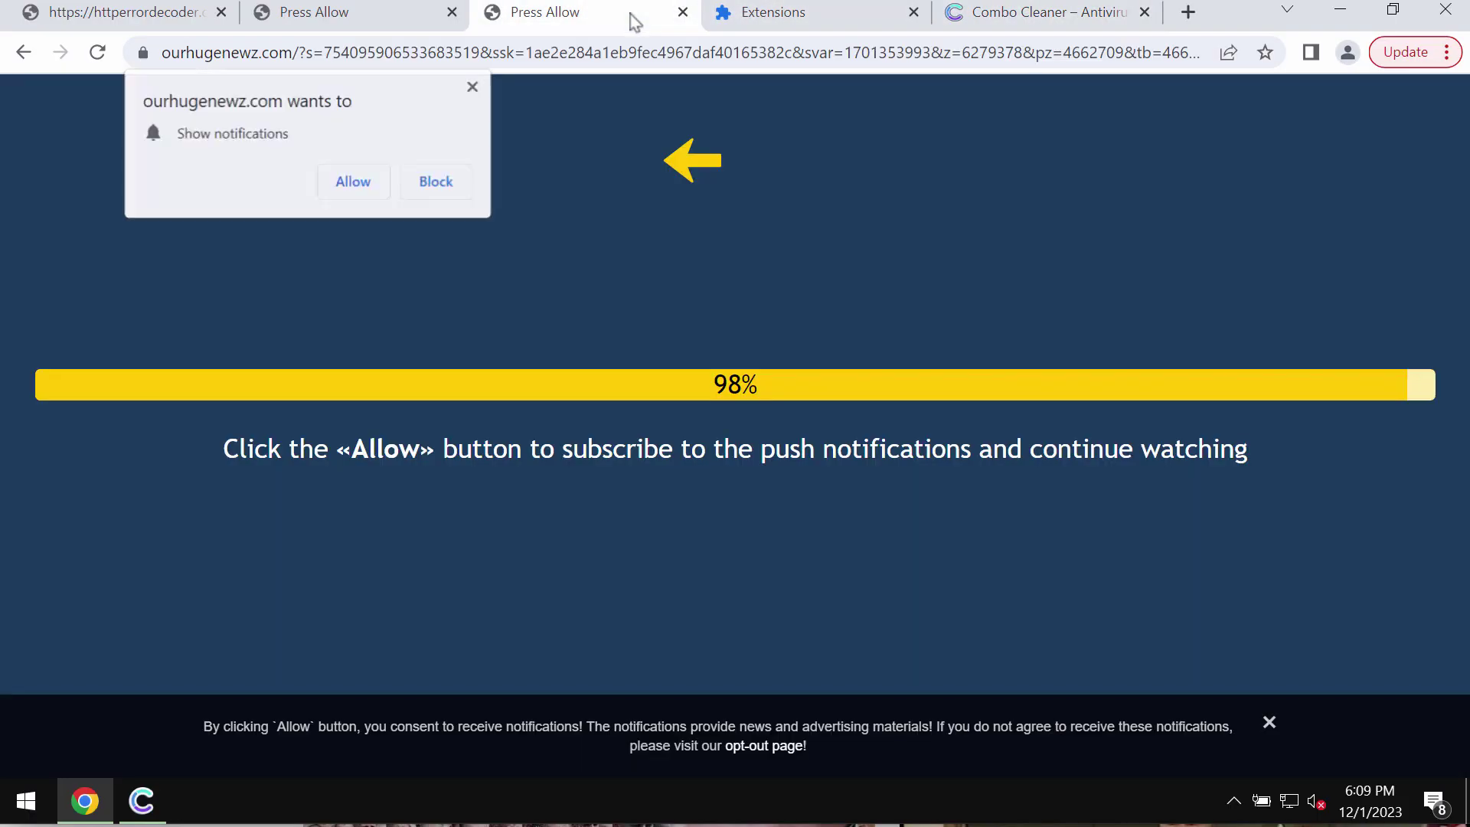
# Close the Extensions tab and allow ourhugenewz.com to show notifications
pyautogui.click(914, 13)
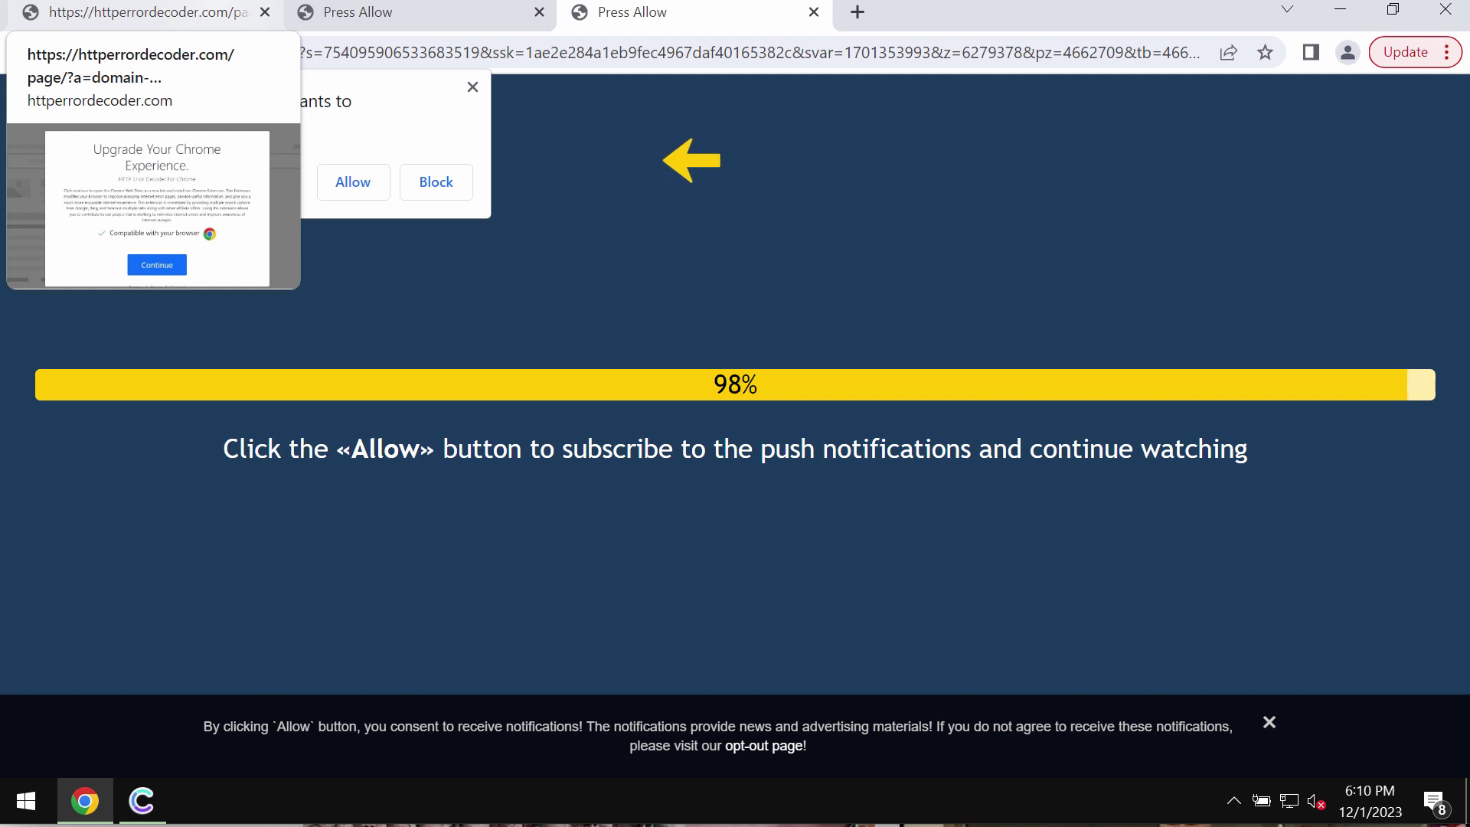
pyautogui.click(355, 194)
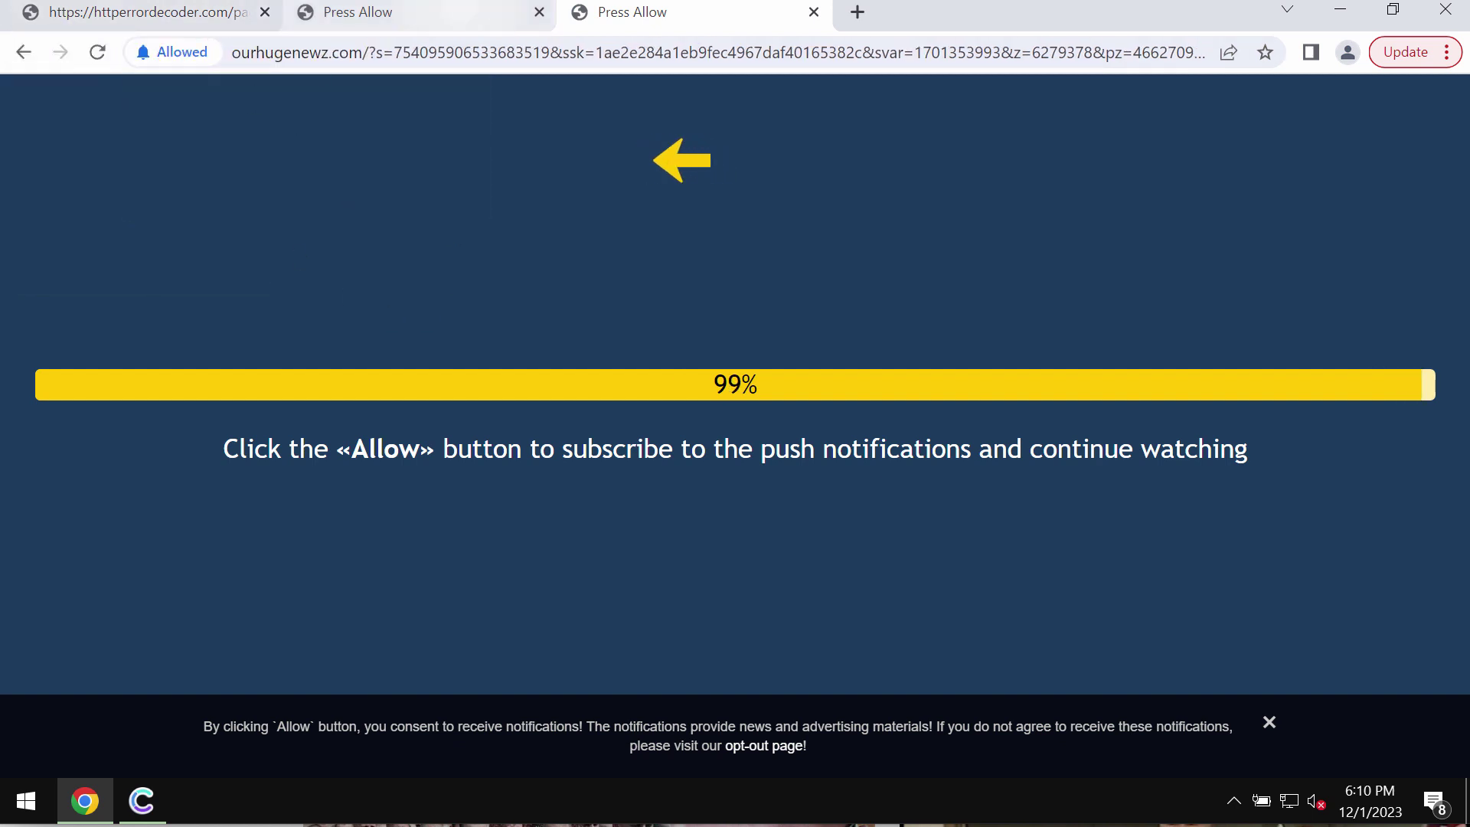
# Open a new tab and close the Google Error 404 tab
pyautogui.click(857, 12)
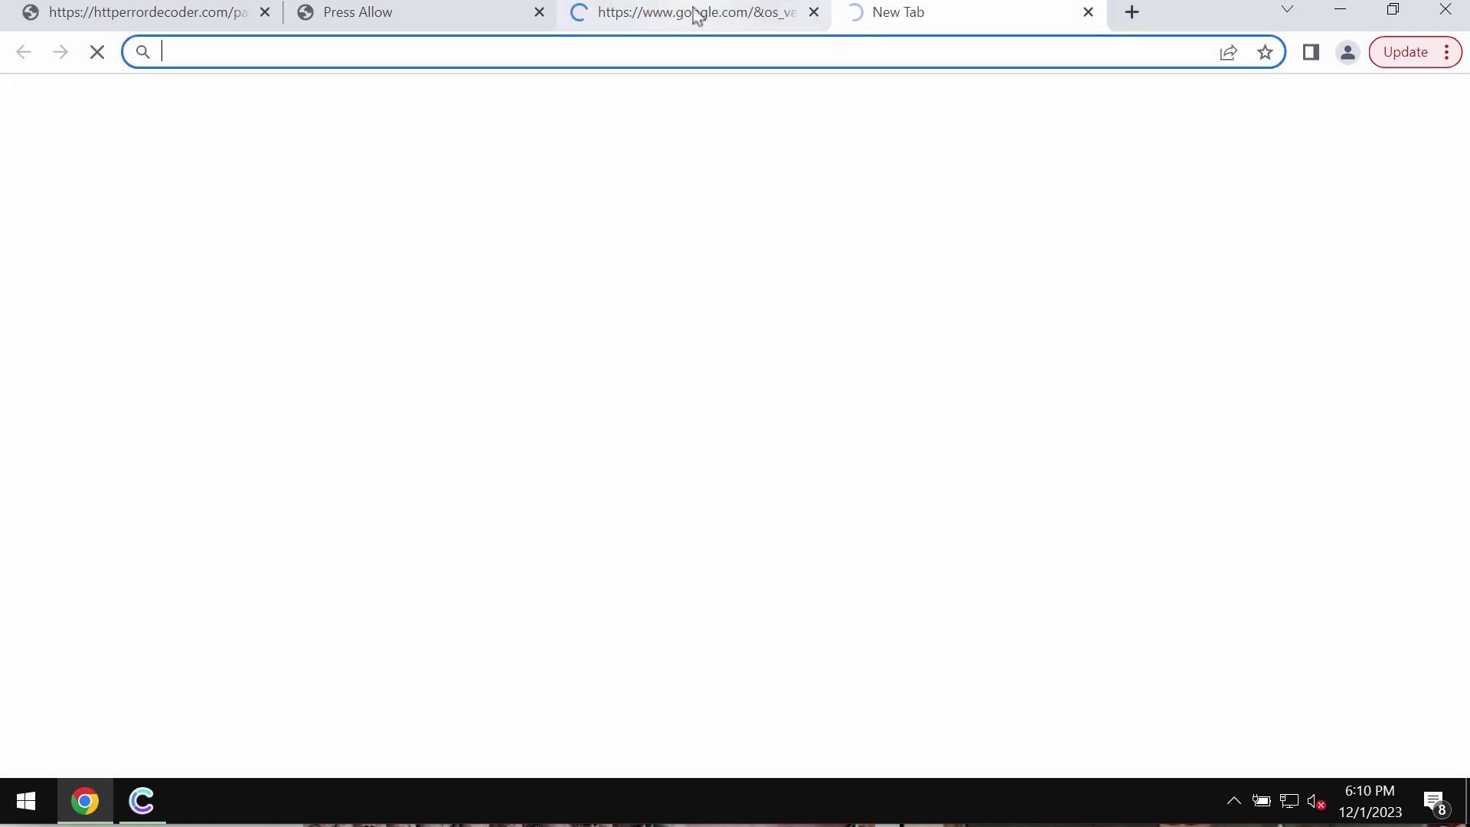
pyautogui.click(694, 15)
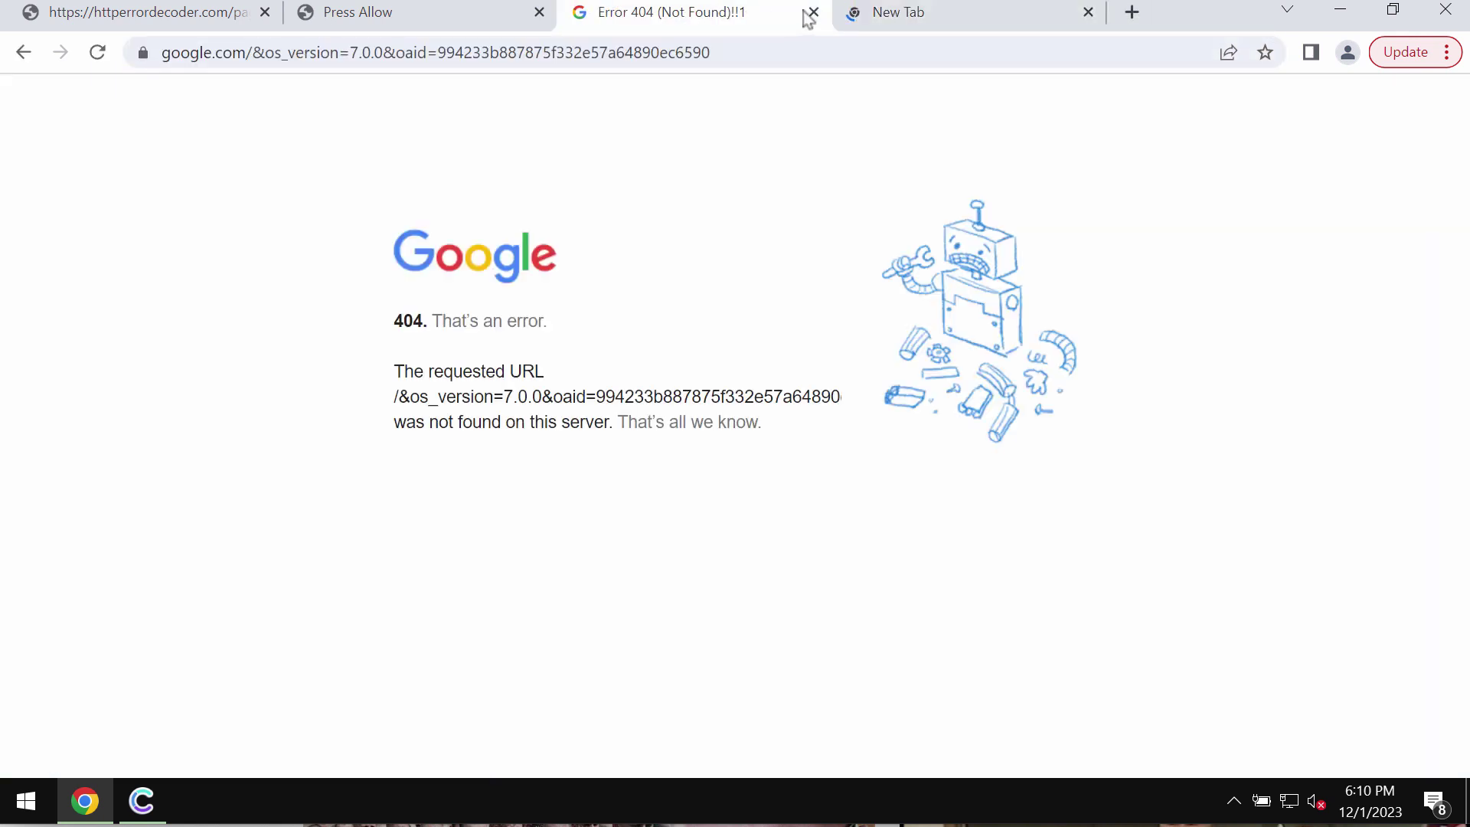
pyautogui.click(813, 13)
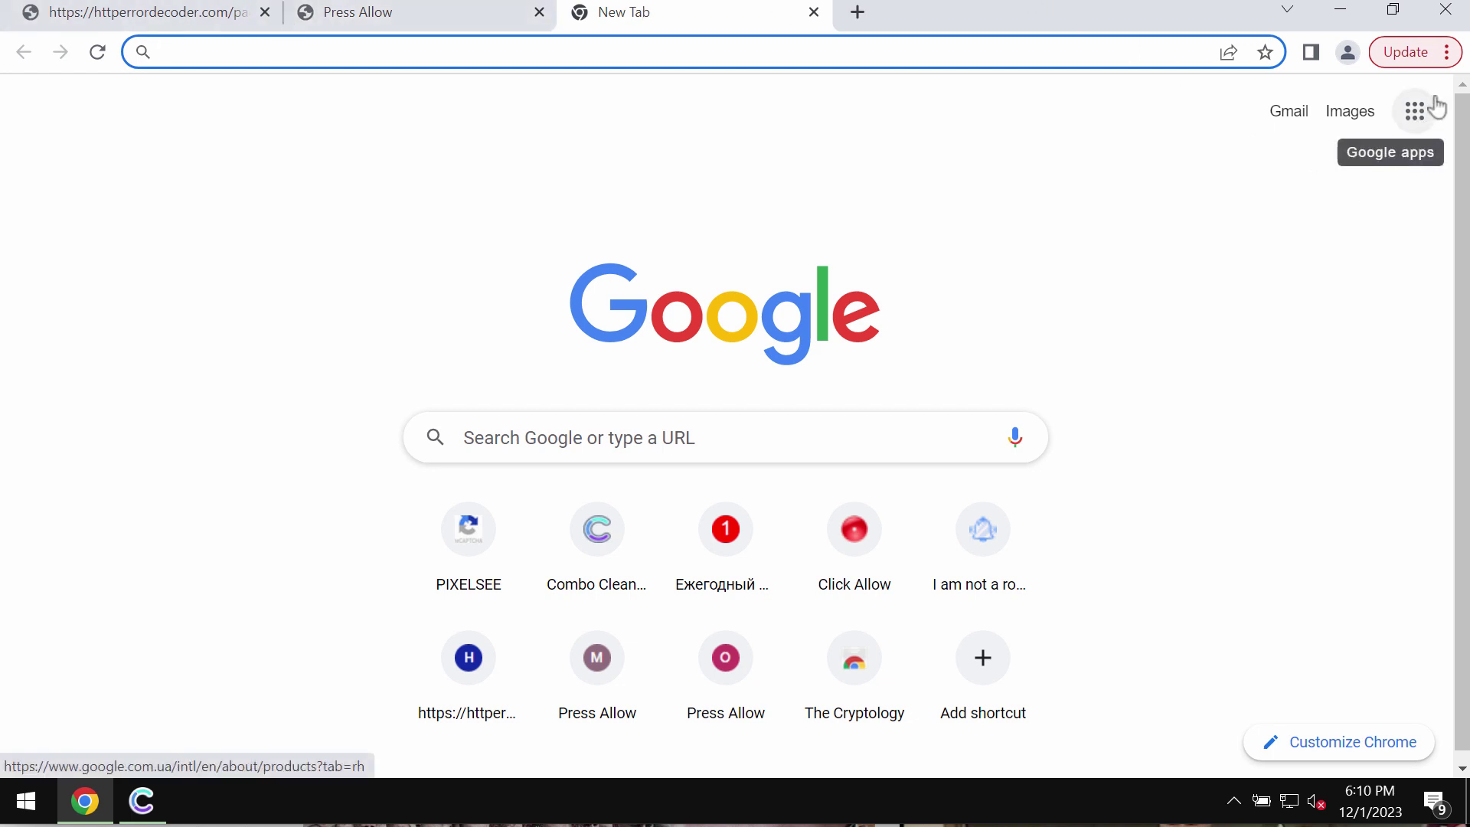
# Go from the Chrome menu through Site settings to the Notifications permissions page
pyautogui.click(1433, 52)
pyautogui.moveTo(1313, 497)
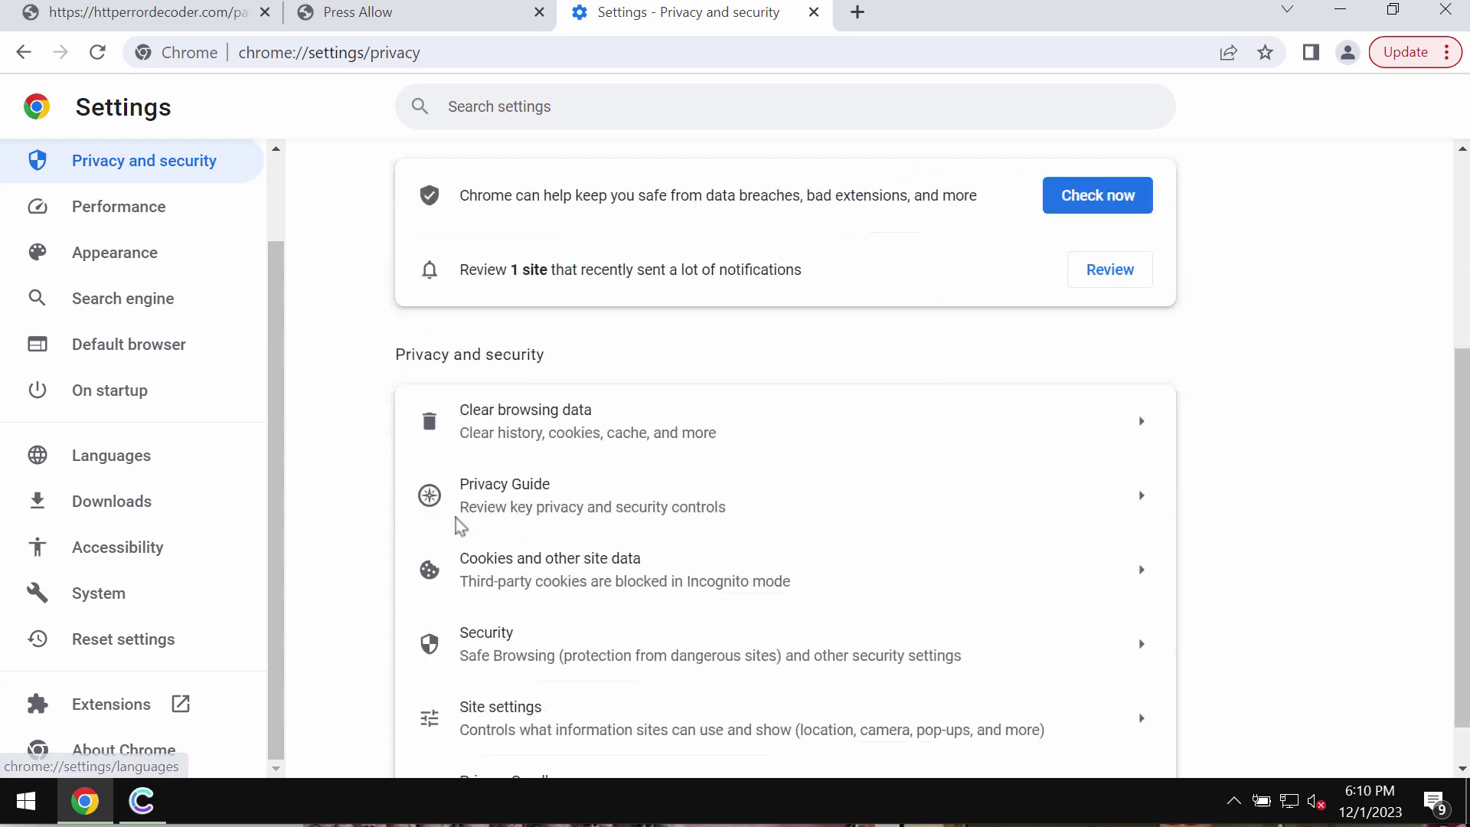
pyautogui.scroll(-1, 517, 586)
pyautogui.click(551, 655)
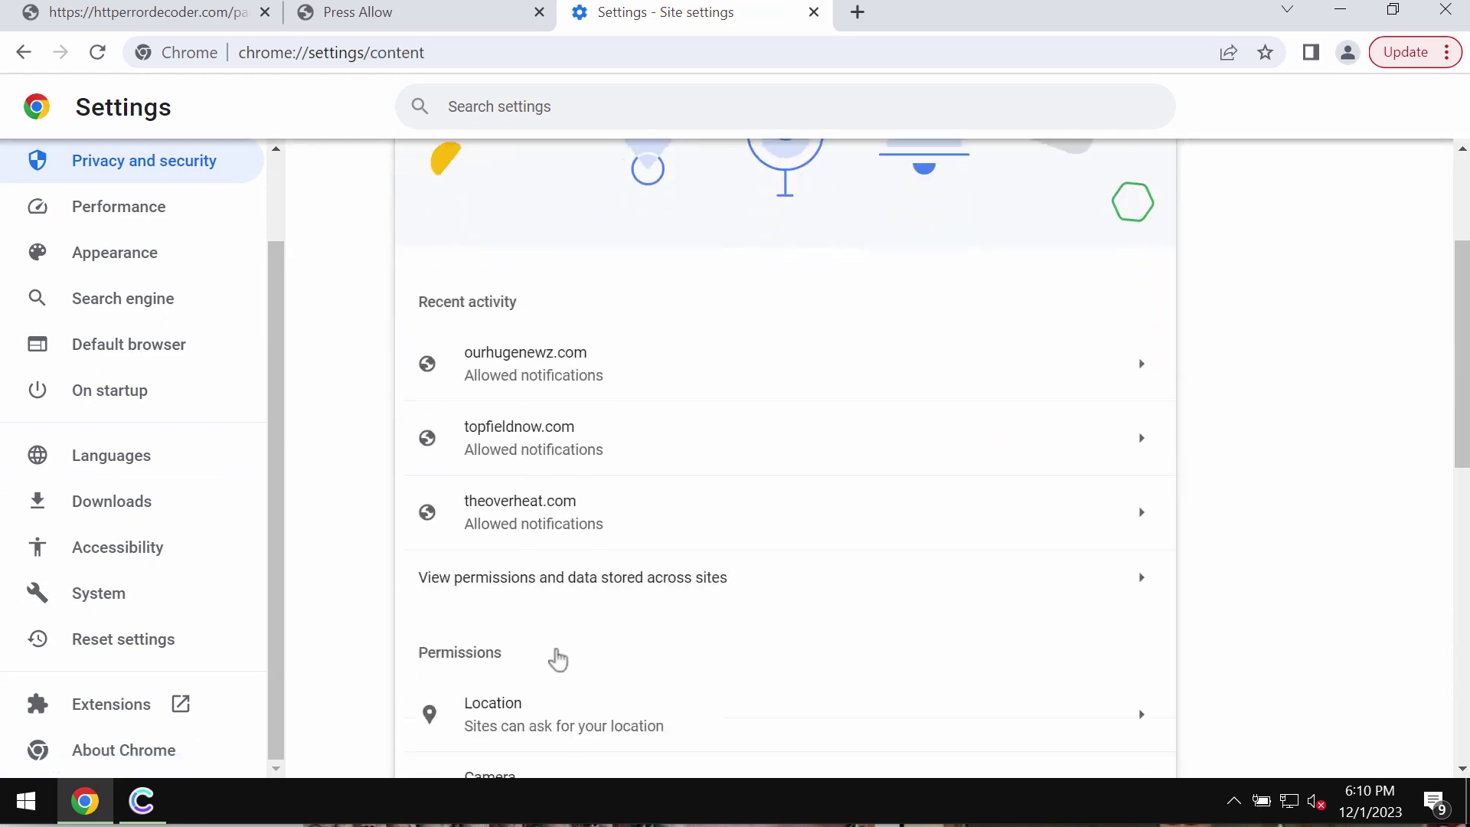
pyautogui.scroll(-2, 557, 658)
pyautogui.click(590, 707)
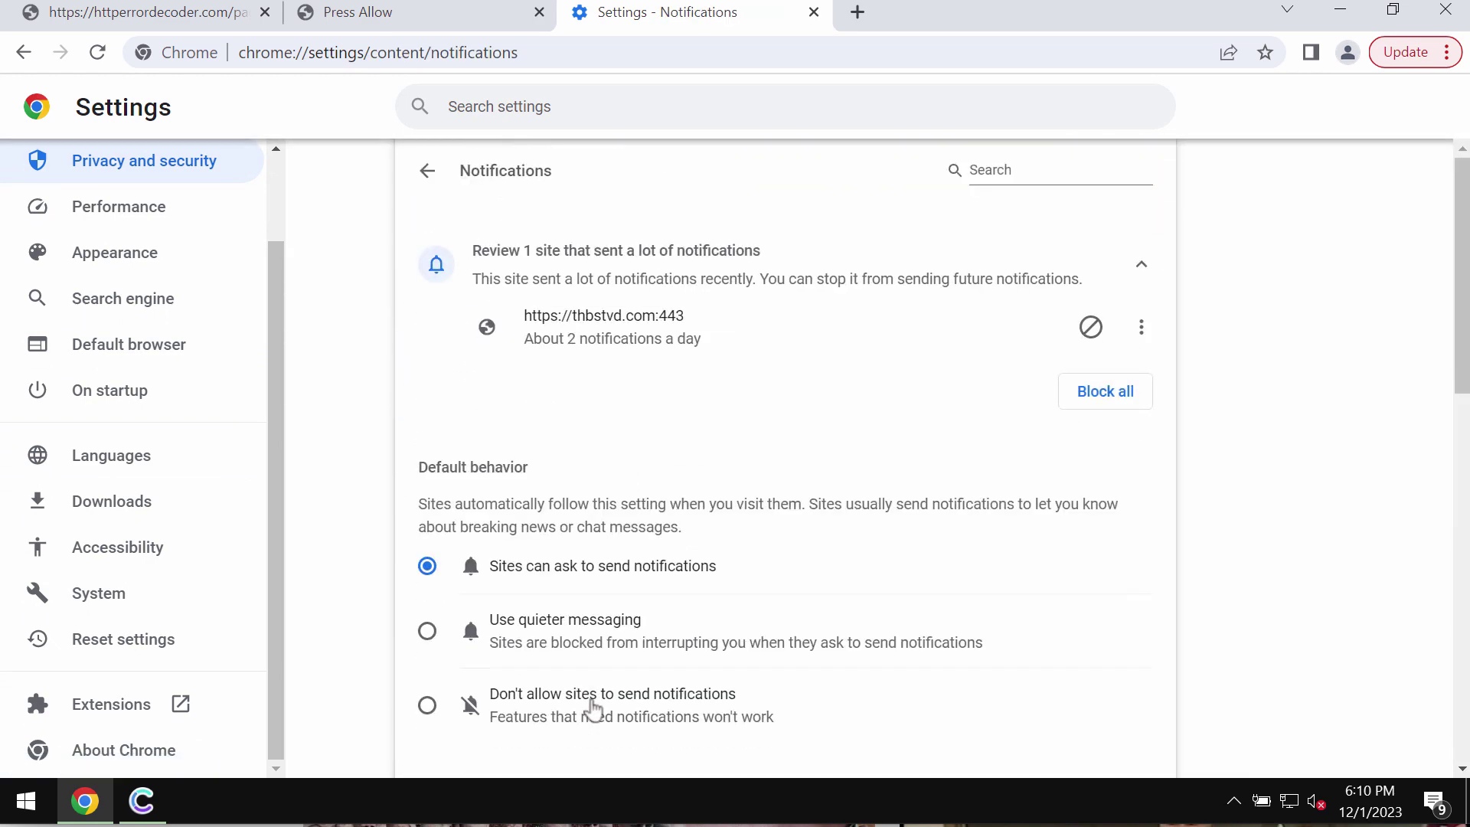
pyautogui.scroll(-3, 594, 707)
pyautogui.scroll(-3, 594, 702)
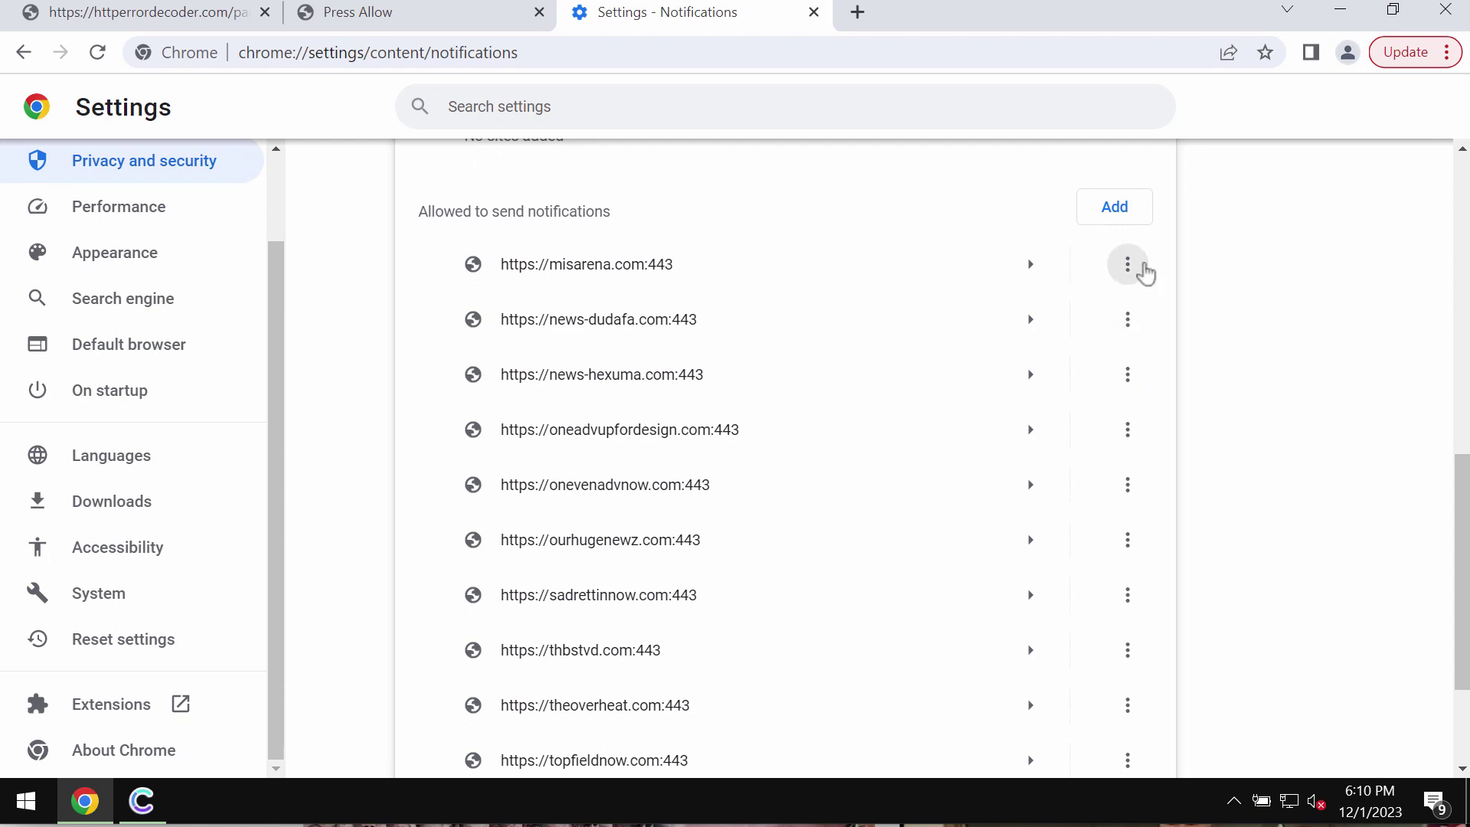
# Remove misarena.com, news-dudafa.com, news-hexuma.com, oneadvupfordesign.com and onevenadvnow.com from allowed notifications
pyautogui.click(1126, 264)
pyautogui.click(1104, 344)
pyautogui.click(1126, 266)
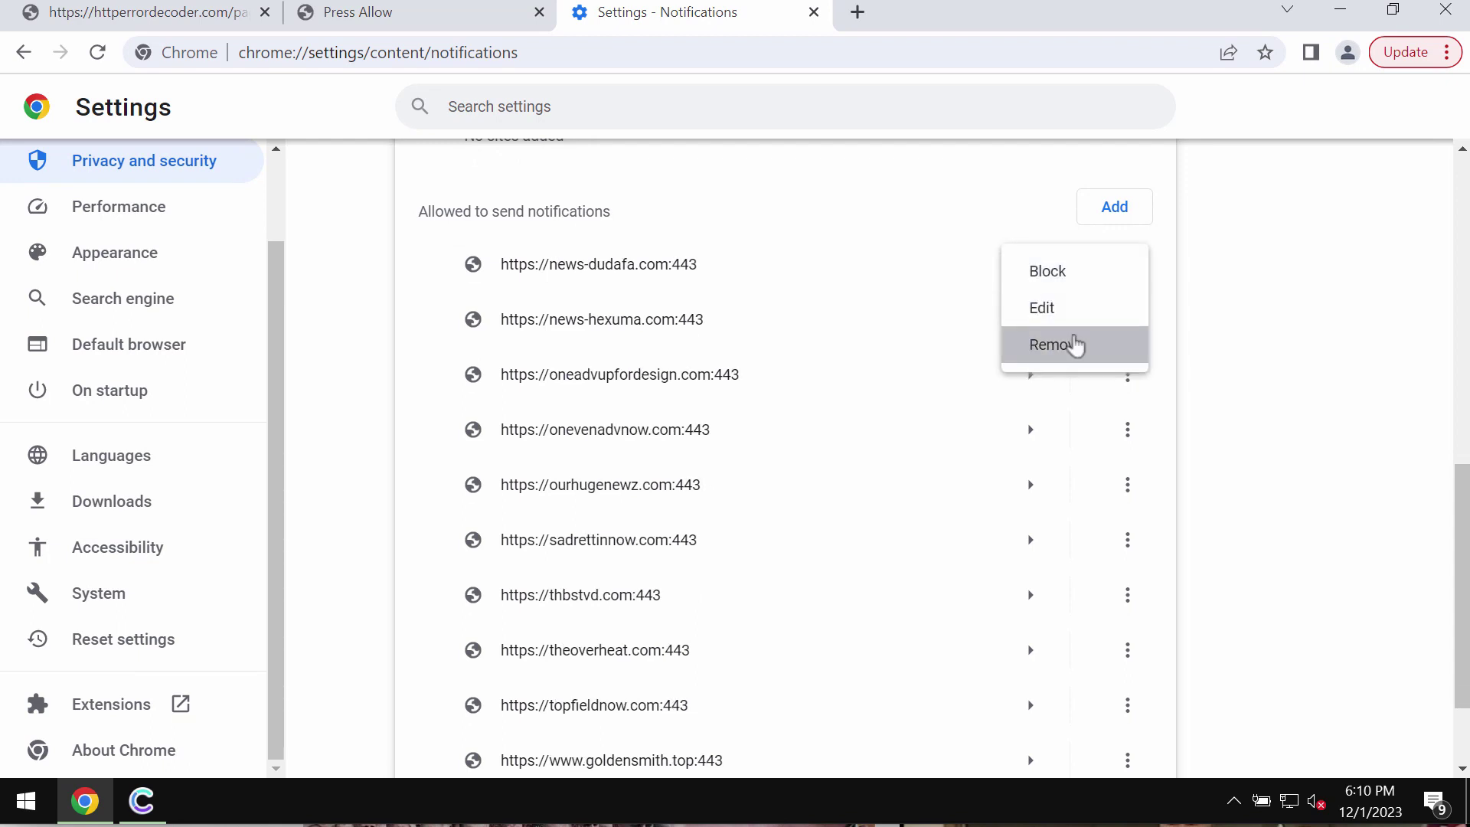
pyautogui.click(1073, 342)
pyautogui.click(1127, 264)
pyautogui.click(1079, 345)
pyautogui.click(1126, 264)
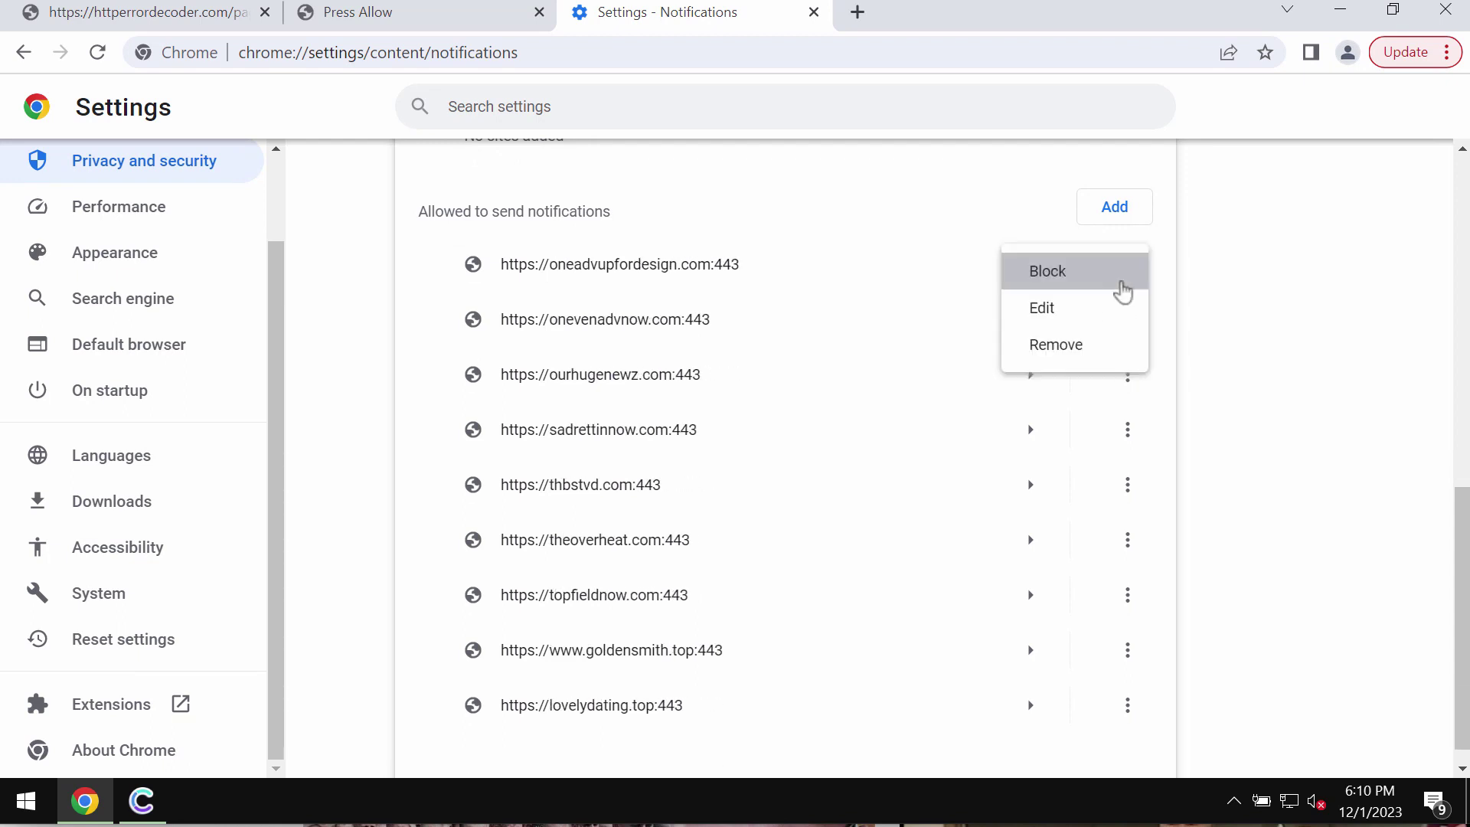
pyautogui.click(1103, 348)
pyautogui.click(1126, 296)
pyautogui.click(1098, 385)
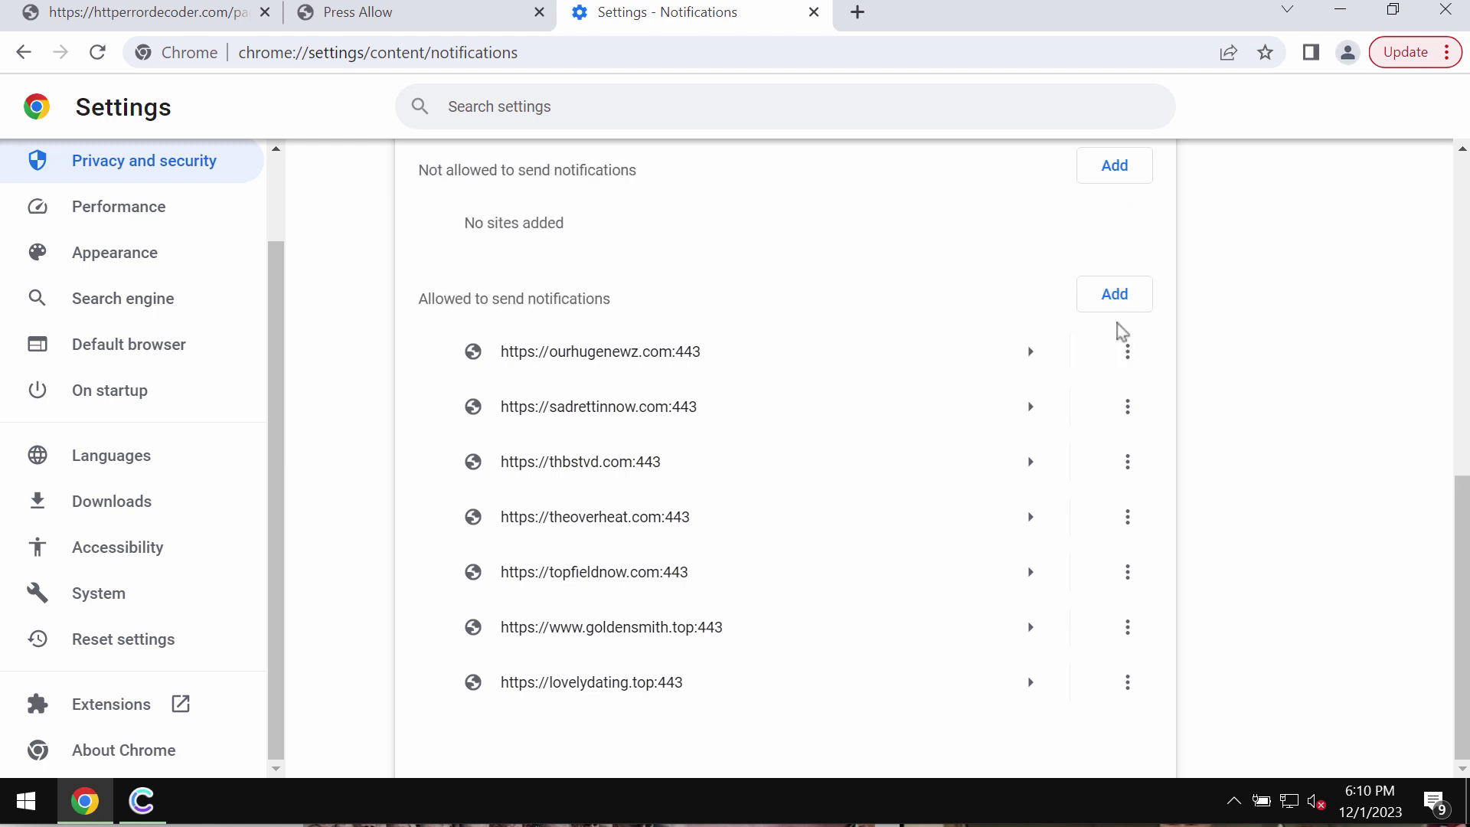
# Keep ourhugenewz.com allowed and navigate to combocleaner.com
pyautogui.click(1127, 350)
pyautogui.click(1092, 427)
pyautogui.click(941, 56)
pyautogui.write('c')
pyautogui.click(779, 94)
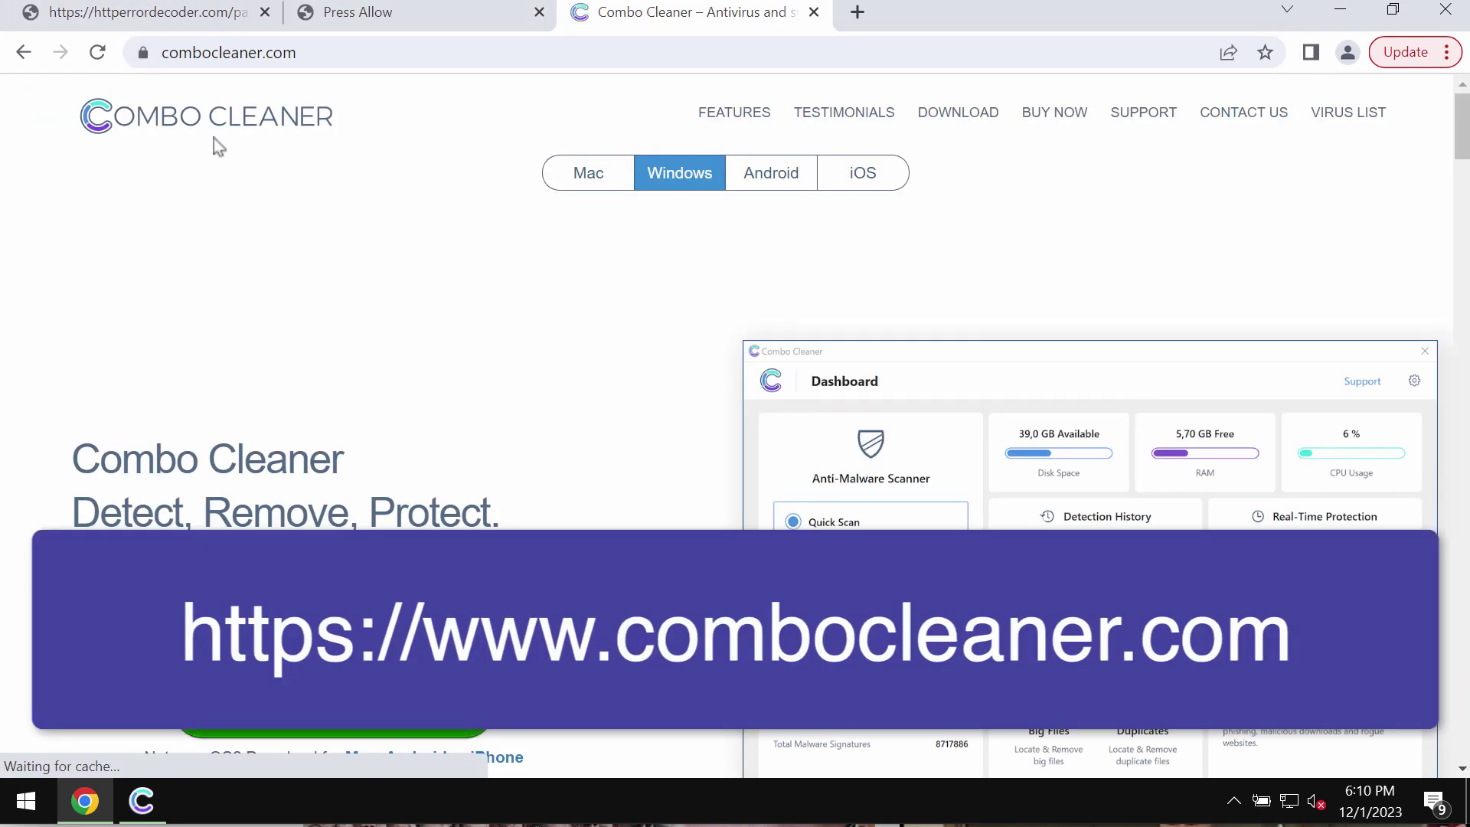
# Minimise Chrome to reveal the Combo Cleaner dashboard
pyautogui.click(1337, 17)
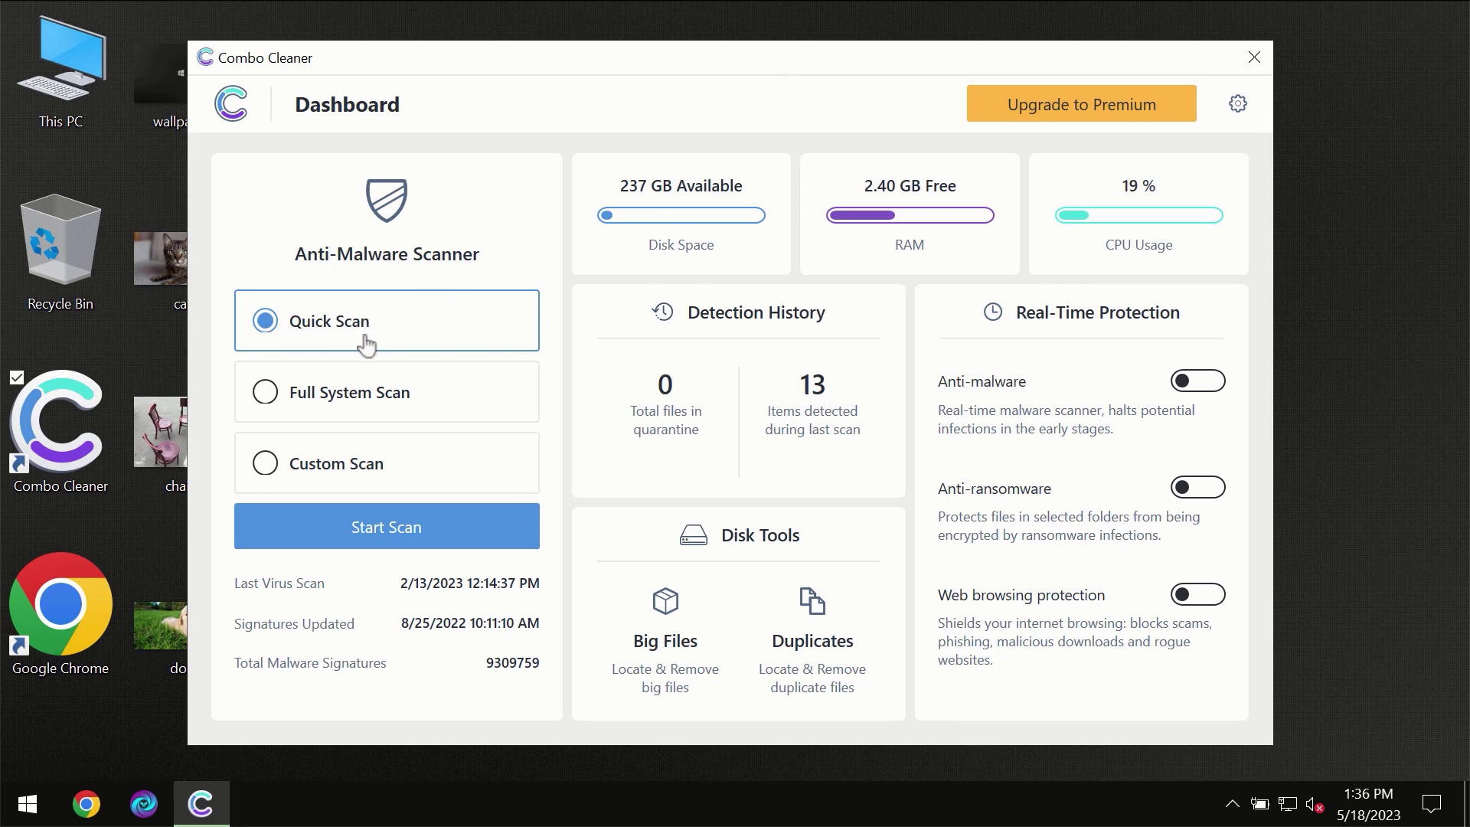
# Start a Quick Scan in Combo Cleaner
pyautogui.click(378, 531)
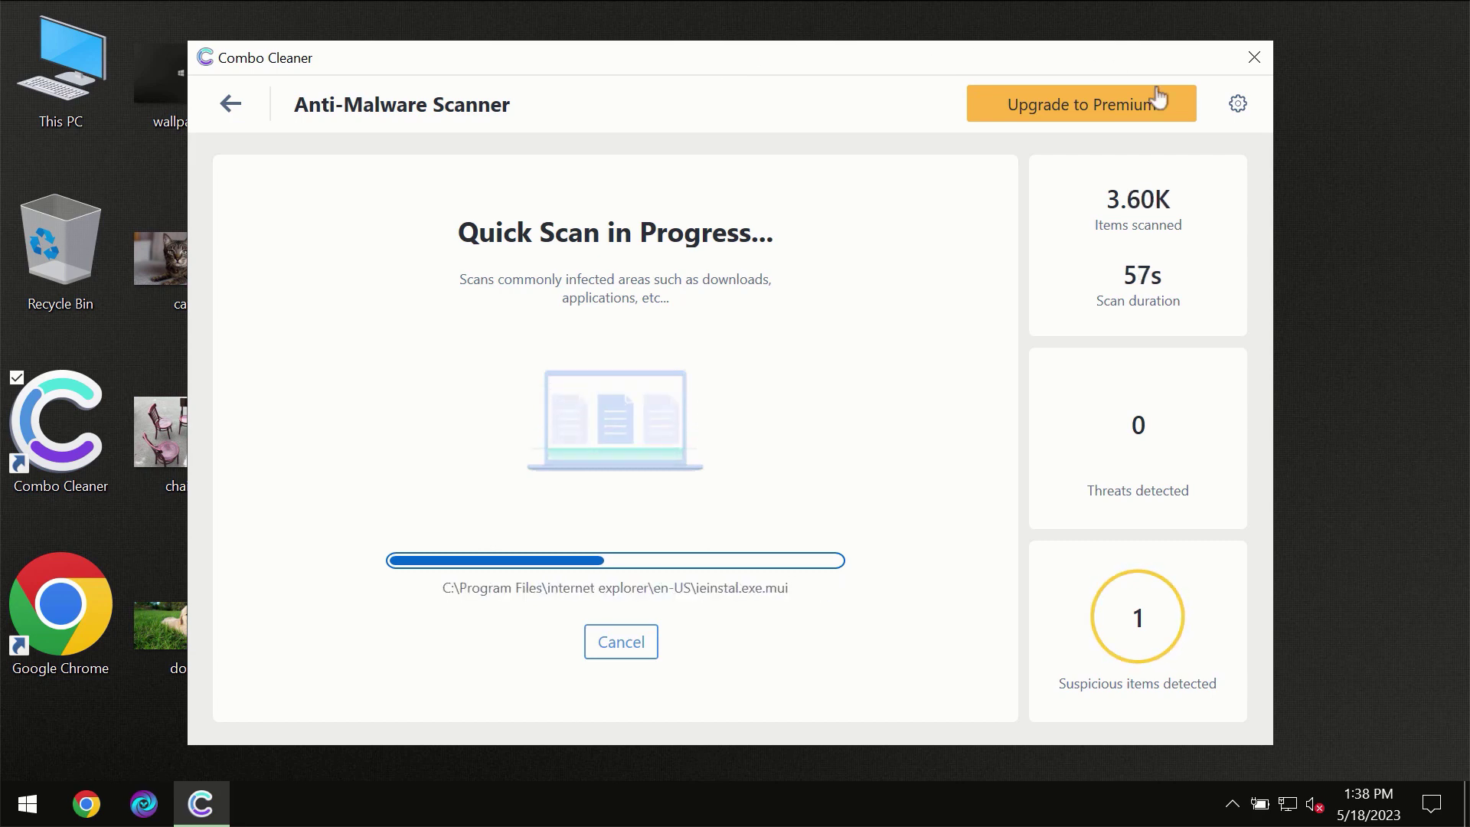
pyautogui.click(1239, 105)
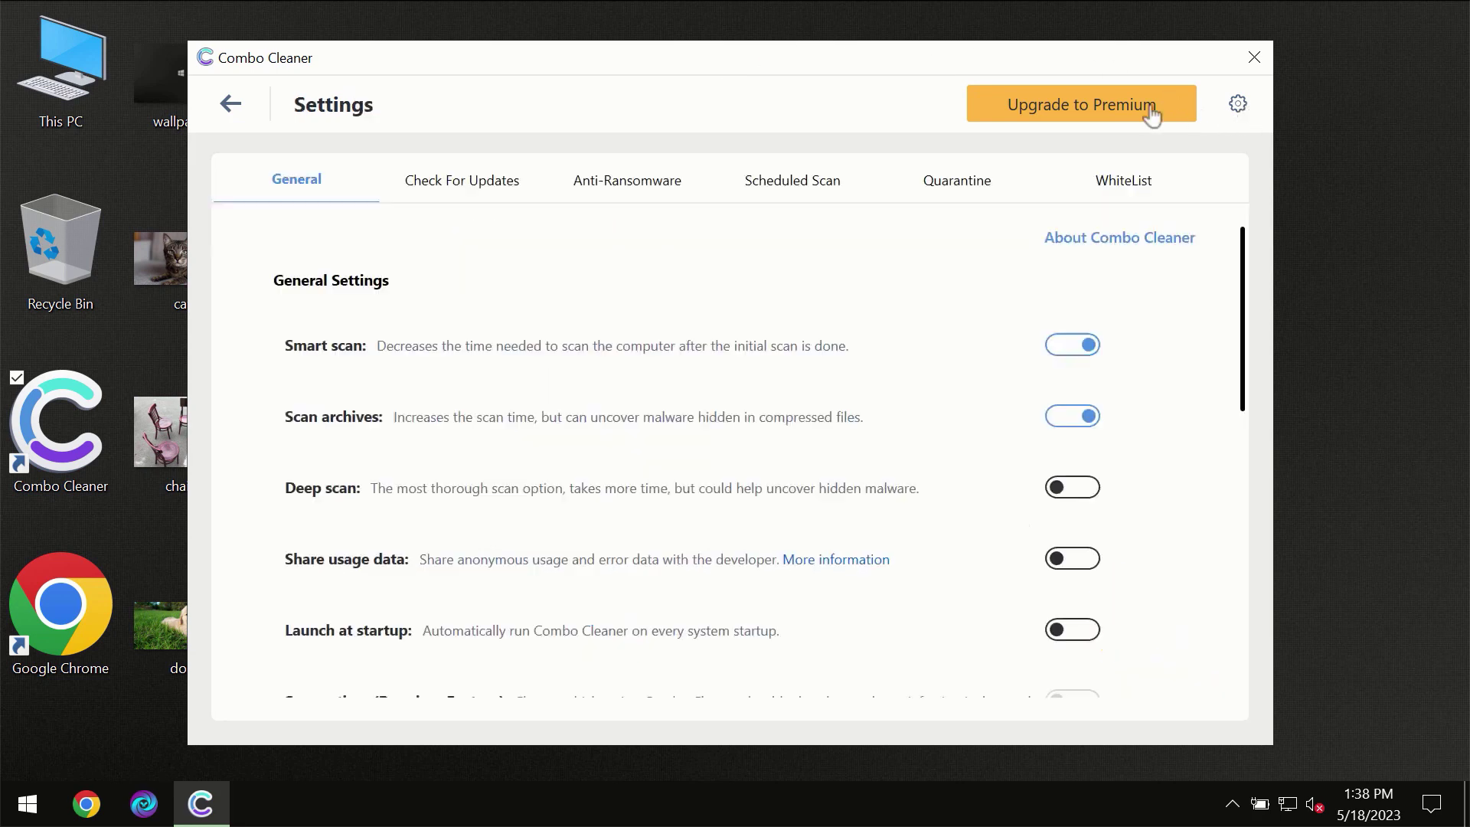
pyautogui.click(620, 193)
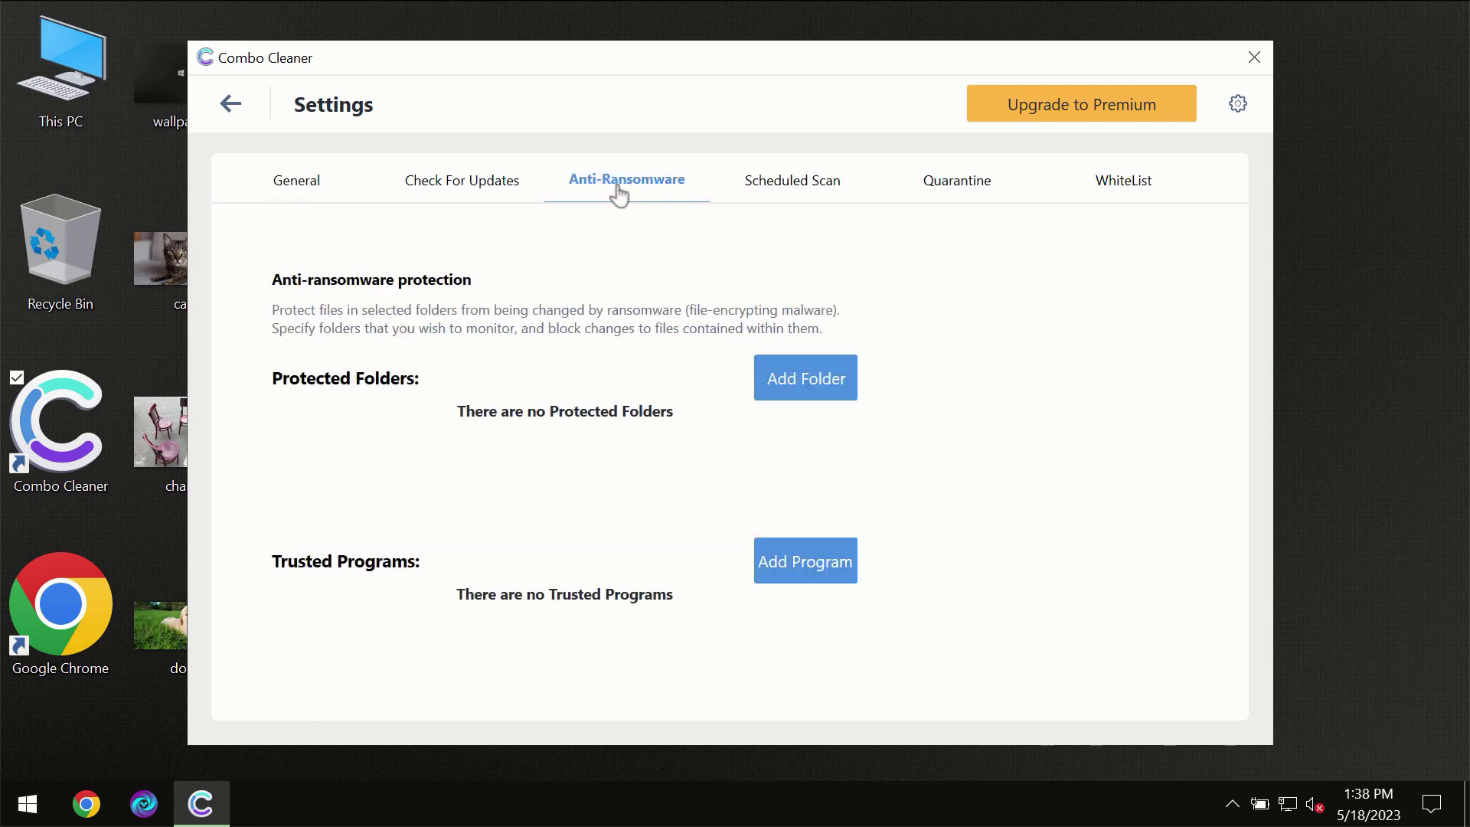
pyautogui.click(232, 105)
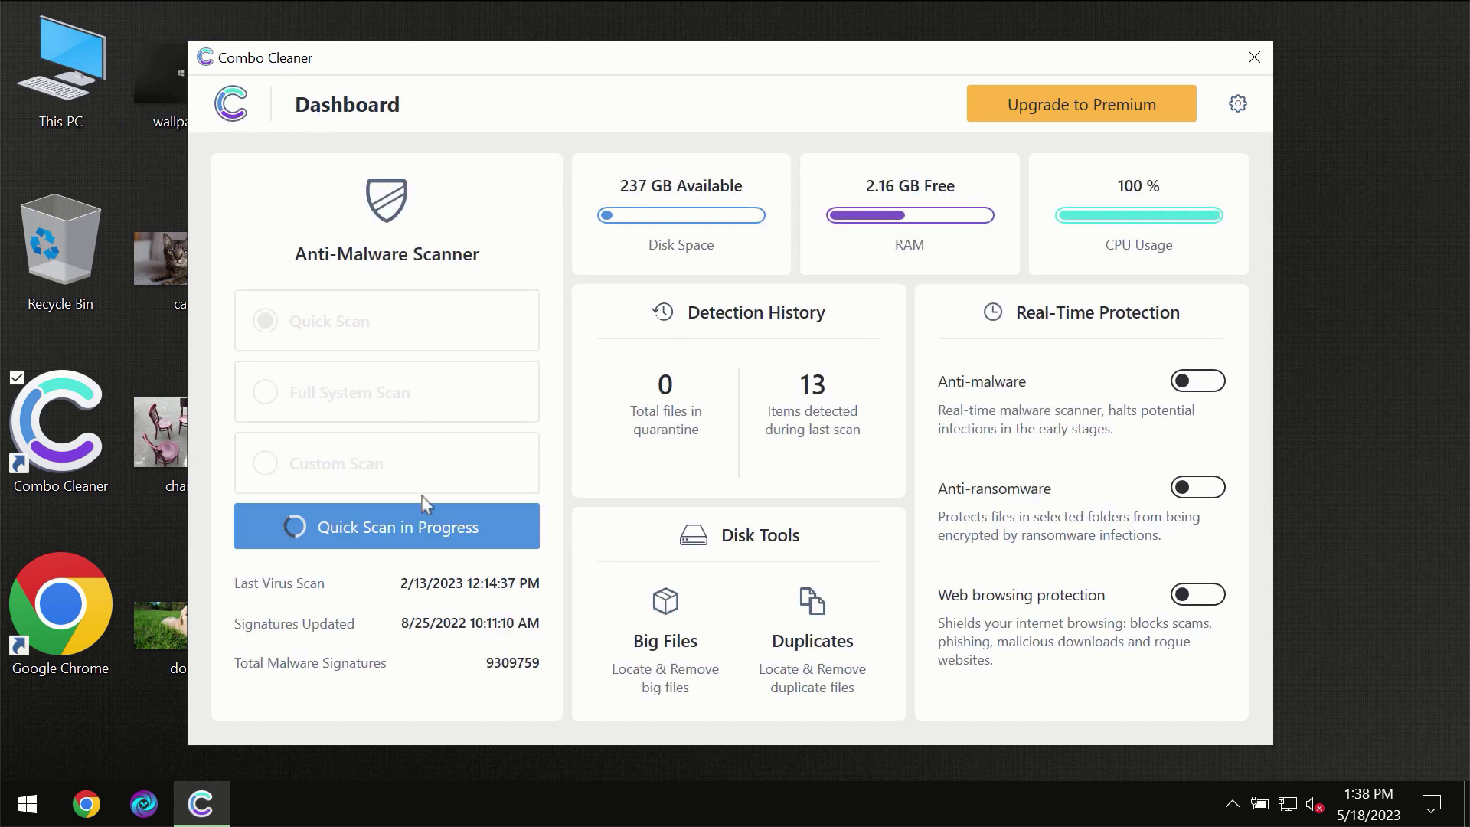
pyautogui.click(422, 537)
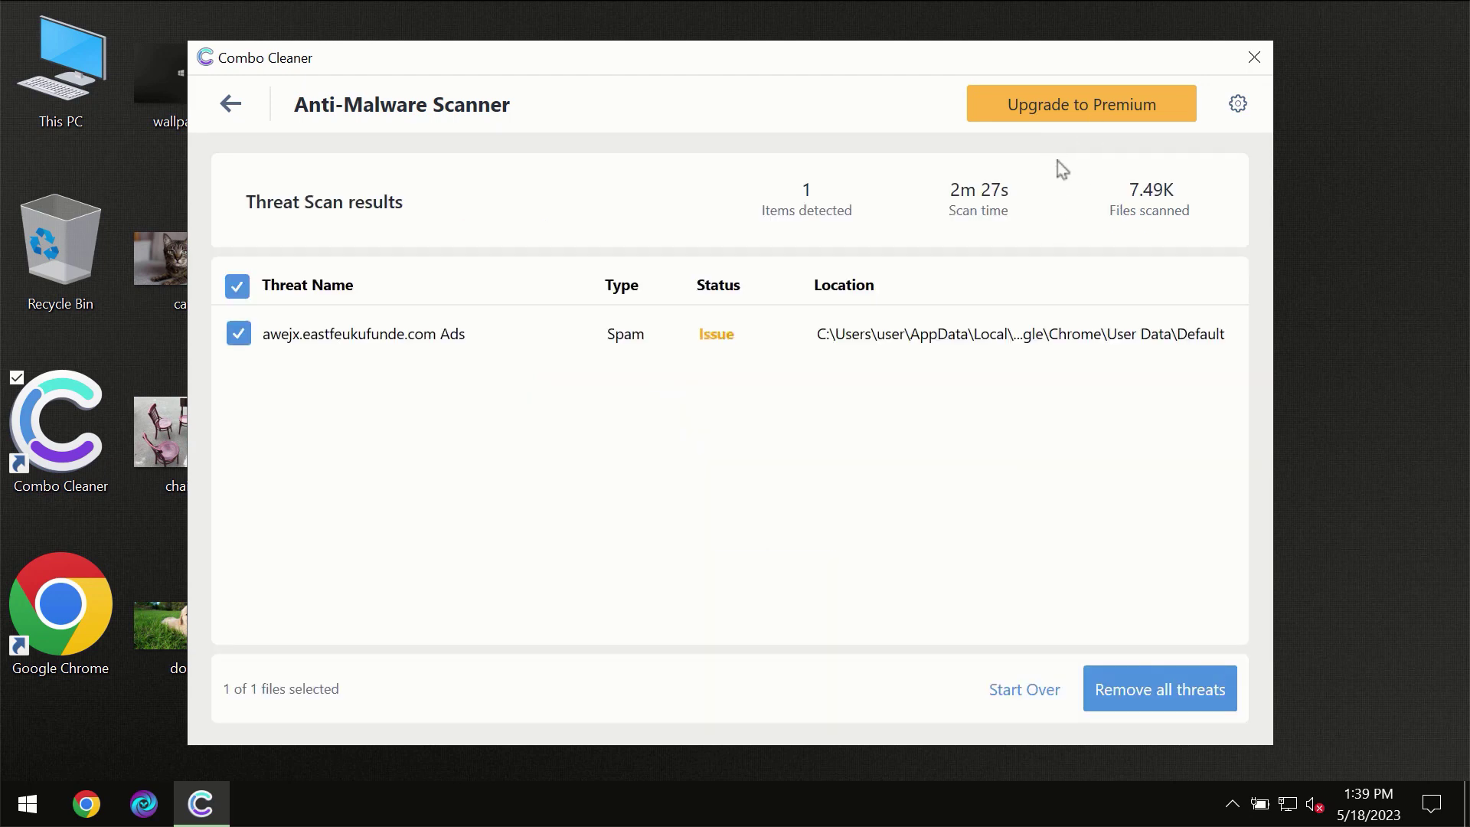
# Open the Upgrade to Premium page once the scan lists awejx.eastfeukufunde.com Ads
pyautogui.click(1057, 107)
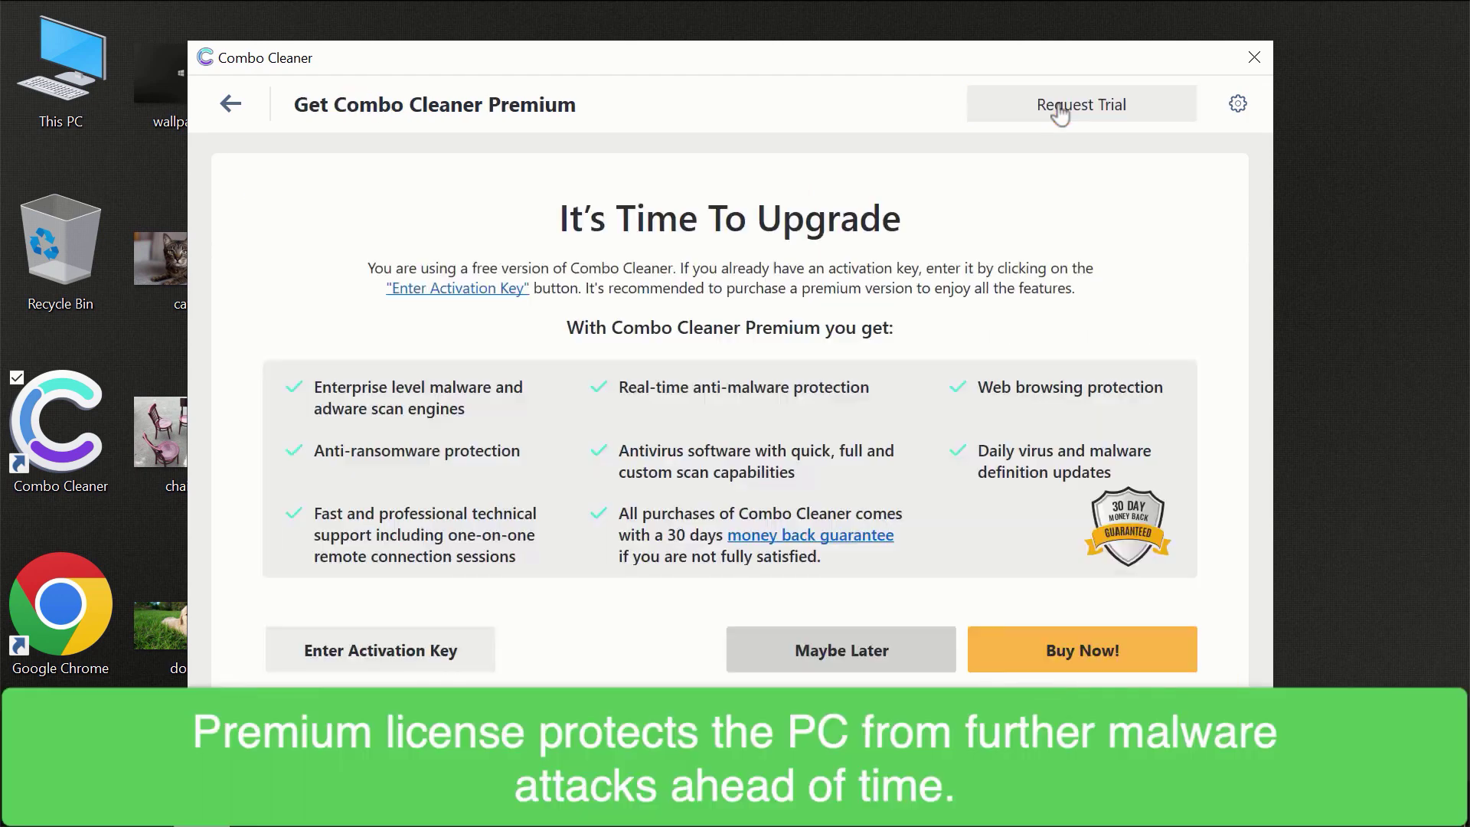